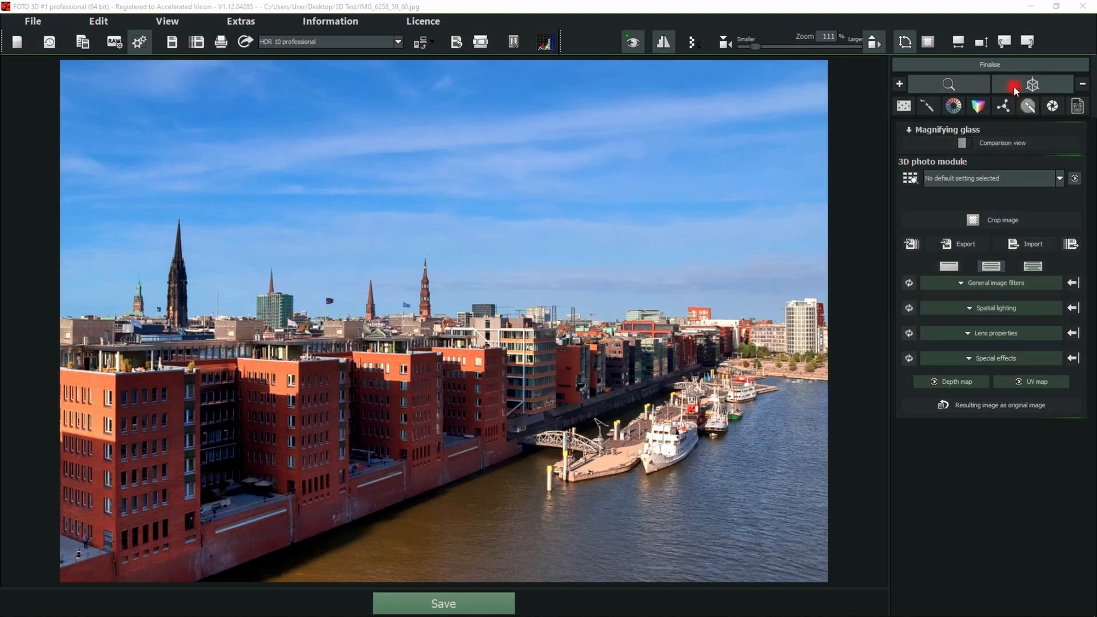
Display the Watermark/logo module and hide the 3D photo module.
{"action": "left_click", "coordinate": [1077, 108]}
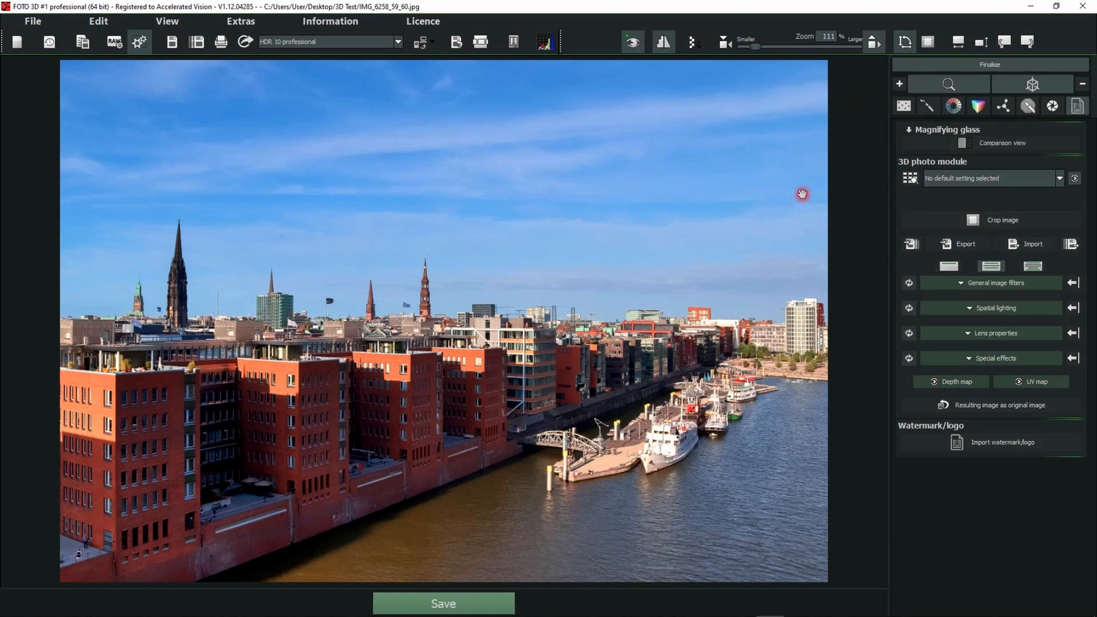
{"action": "left_click", "coordinate": [1026, 87]}
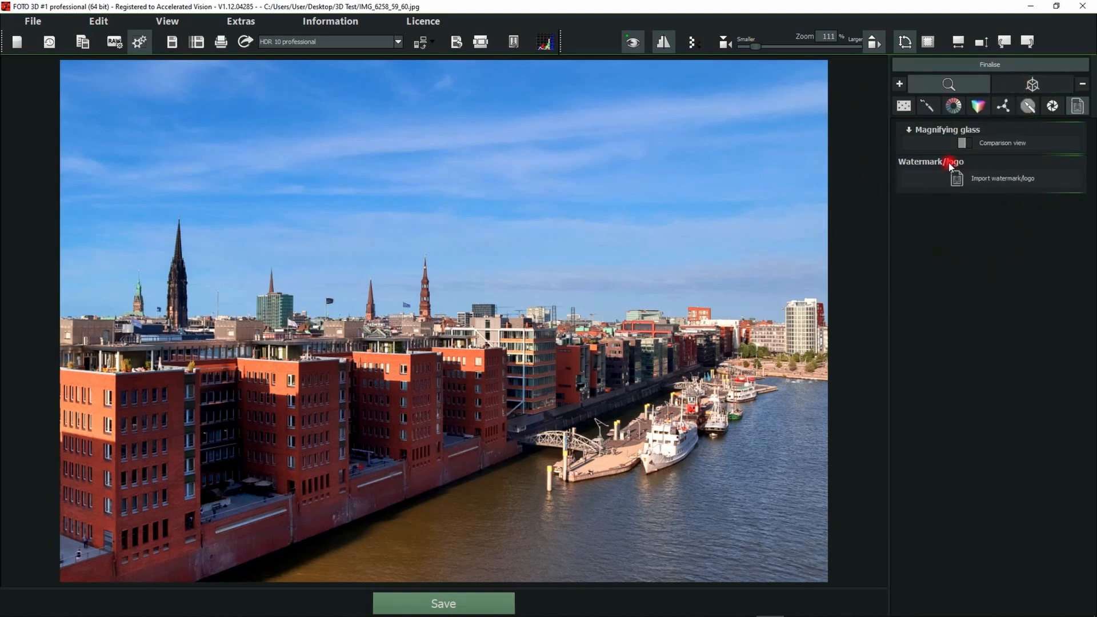
{"action": "left_click", "coordinate": [922, 129]}
{"action": "left_click", "coordinate": [929, 127]}
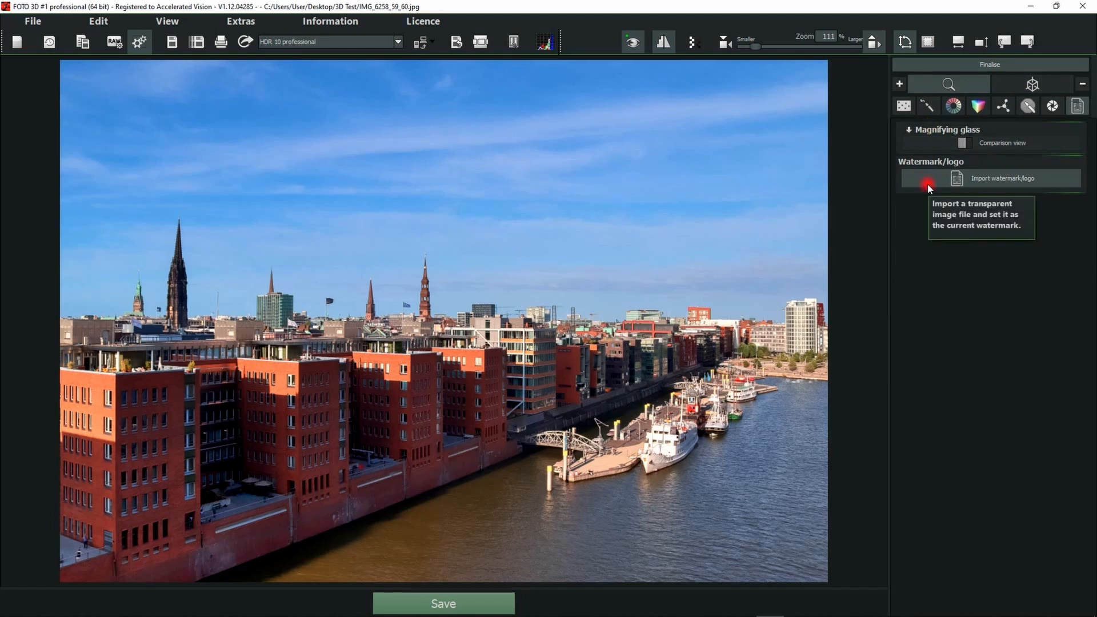
Import the Logo image from the Images folder as the photo's watermark.
{"action": "left_click", "coordinate": [927, 183]}
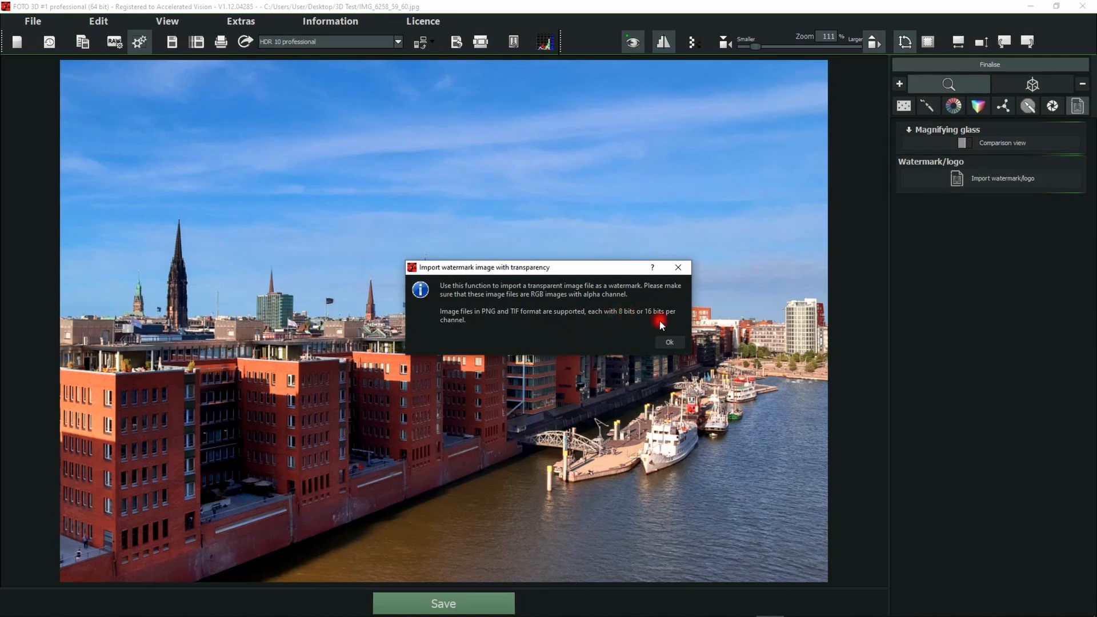
{"action": "left_click", "coordinate": [666, 341]}
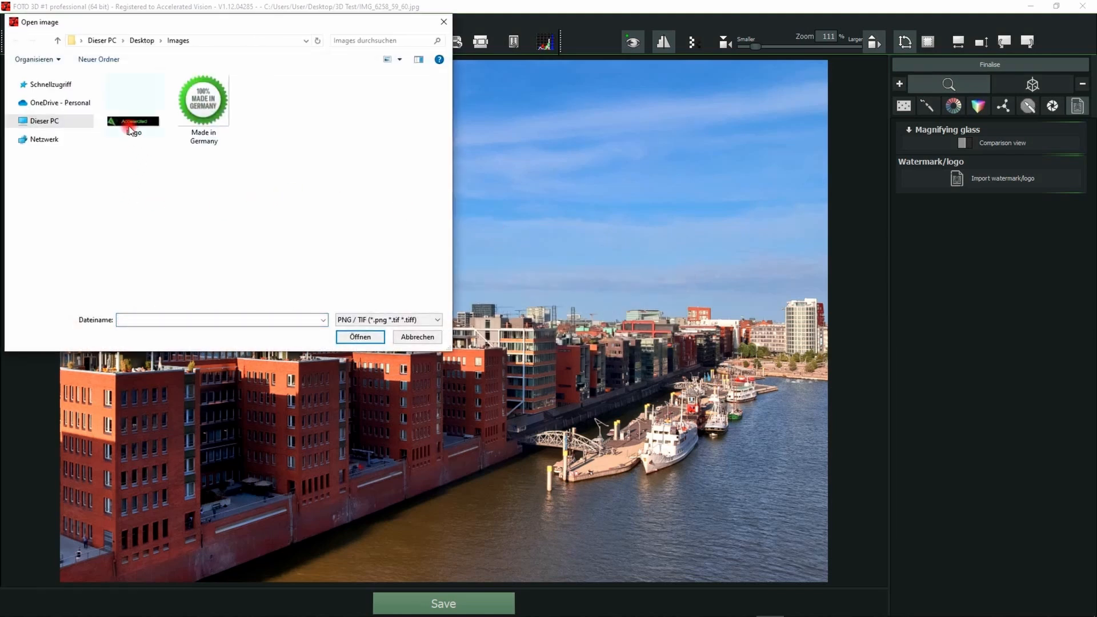
{"action": "left_click", "coordinate": [132, 124]}
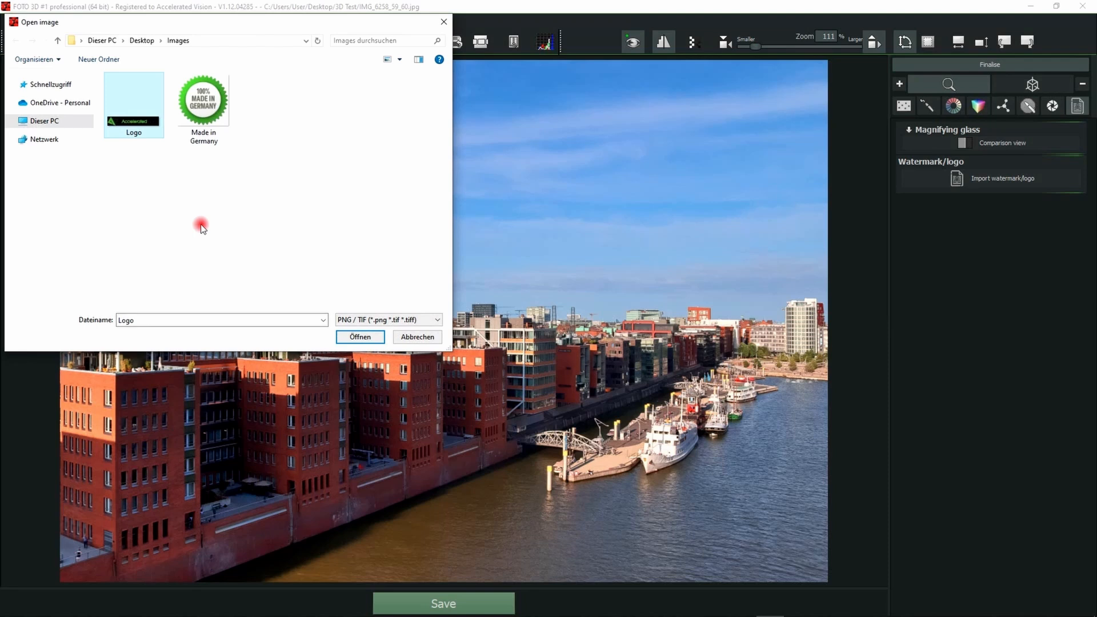
{"action": "left_click", "coordinate": [360, 337]}
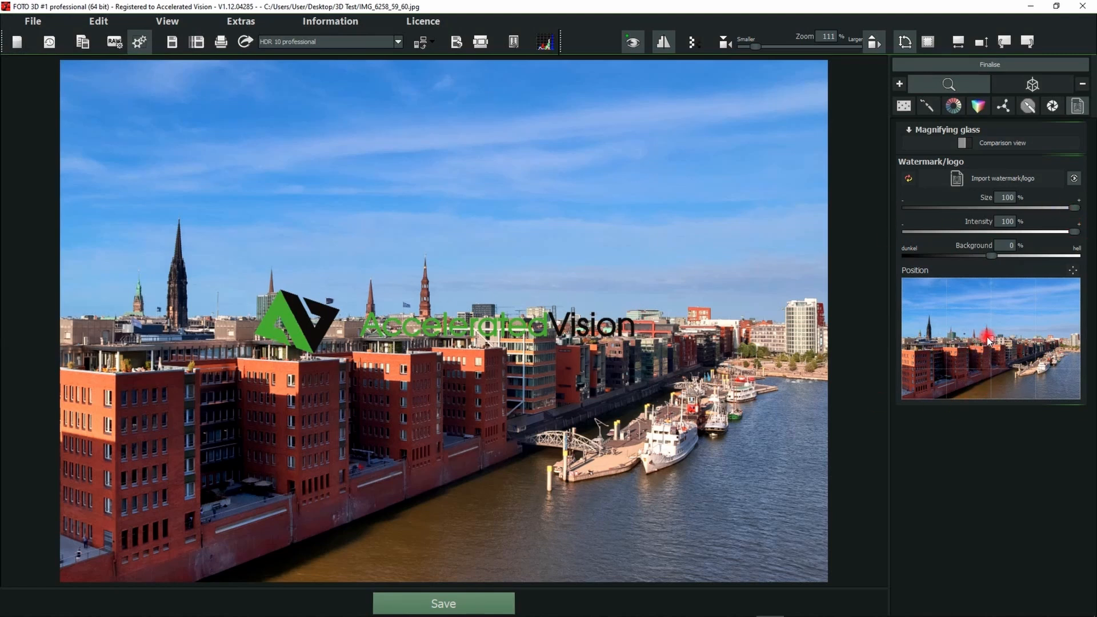
Set the watermark's size to 77 %, try lighter and darker backgrounds, then reset the background to 0 % with intensity at 100 %.
{"action": "left_click_drag", "start_coordinate": [1074, 210], "coordinate": [1039, 258]}
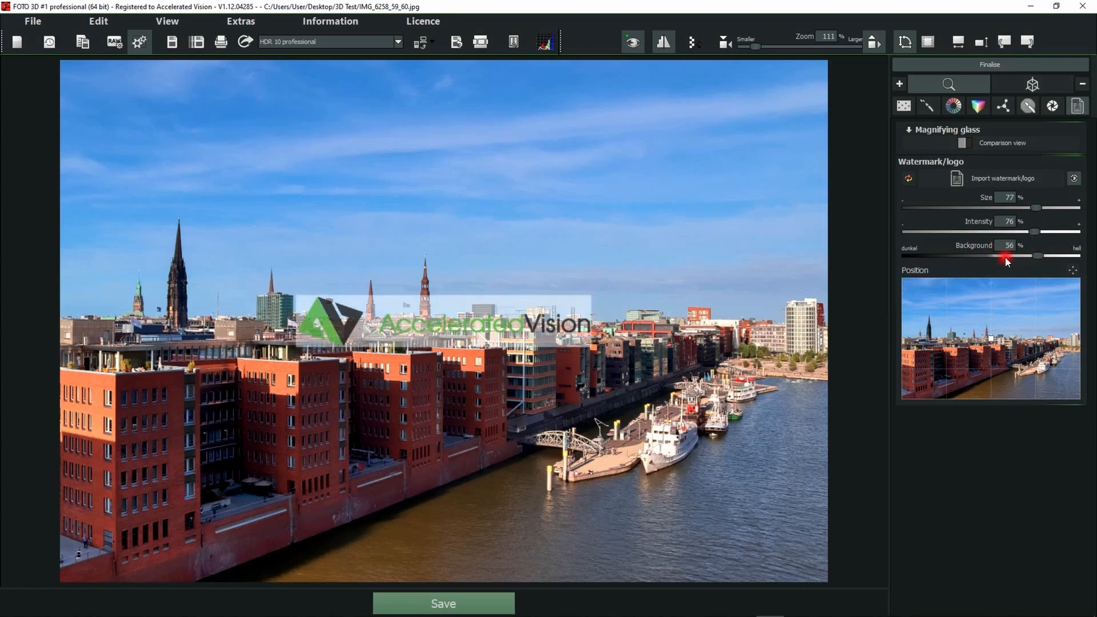
{"action": "left_click_drag", "start_coordinate": [948, 258], "coordinate": [943, 260]}
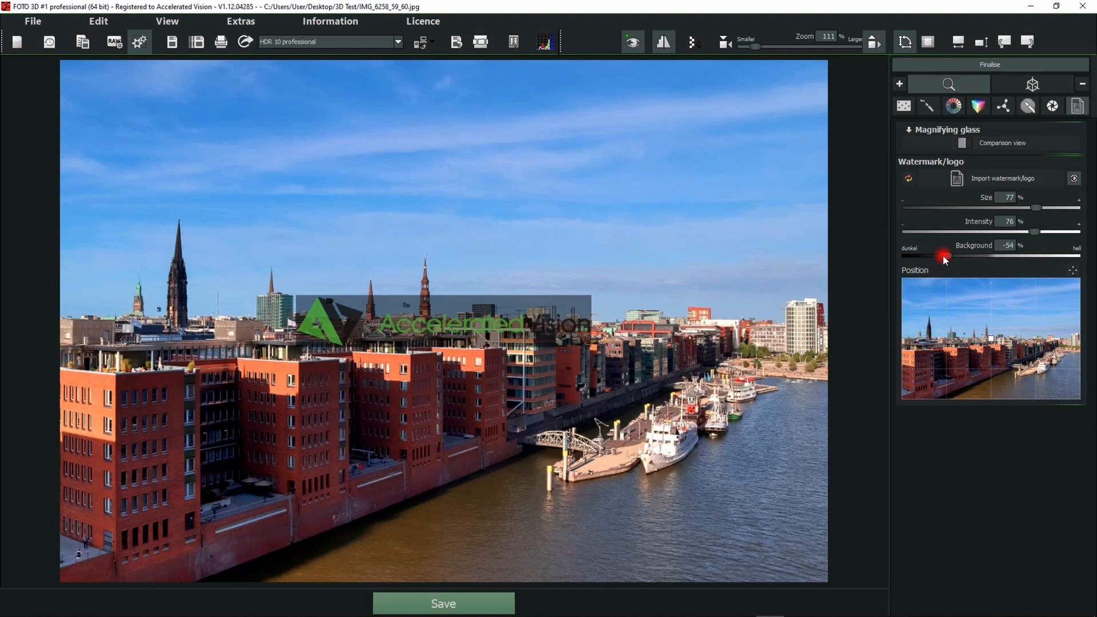
{"action": "double_click", "coordinate": [944, 255]}
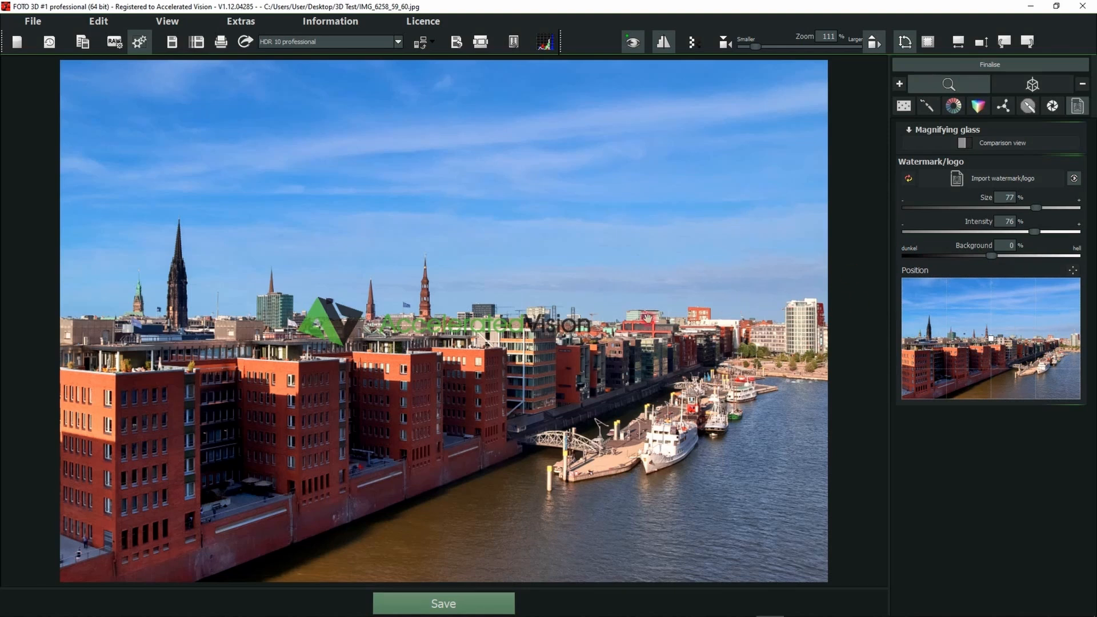
{"action": "left_click_drag", "start_coordinate": [1036, 232], "coordinate": [1087, 237]}
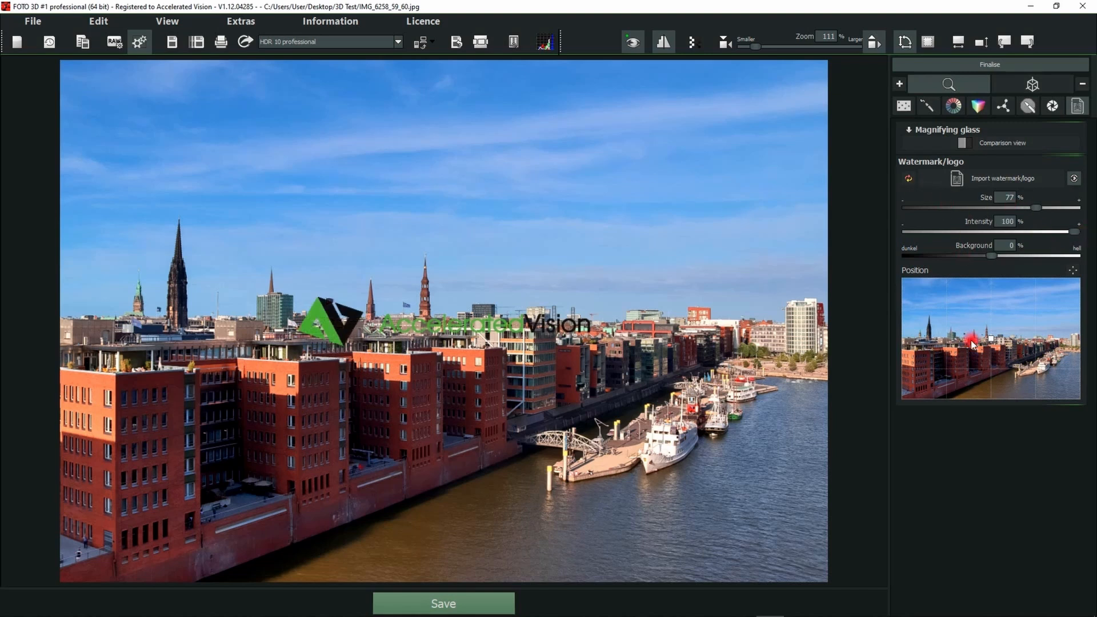
Try the watermark at several positions around the middle of the photo, including recentring it.
{"action": "left_click", "coordinate": [982, 318]}
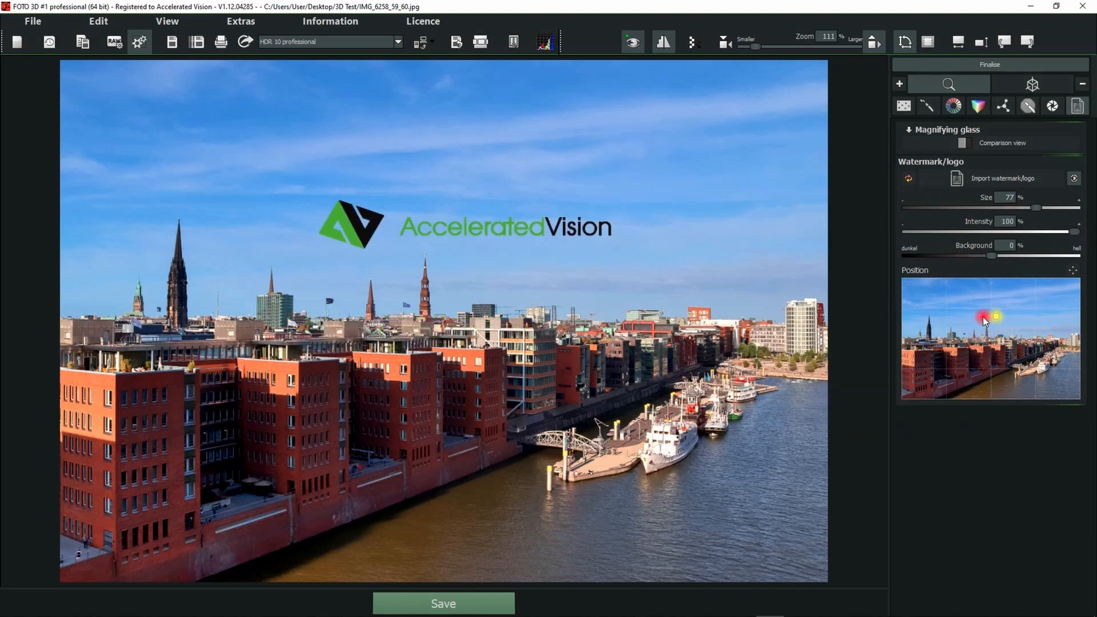
{"action": "mouse_move", "coordinate": [982, 316]}
{"action": "left_mouse_down"}
{"action": "mouse_move", "coordinate": [958, 335]}
{"action": "mouse_move", "coordinate": [965, 360]}
{"action": "mouse_move", "coordinate": [1008, 371]}
{"action": "mouse_move", "coordinate": [1021, 307]}
{"action": "mouse_move", "coordinate": [970, 336]}
{"action": "left_mouse_up"}
{"action": "left_click", "coordinate": [1072, 270]}
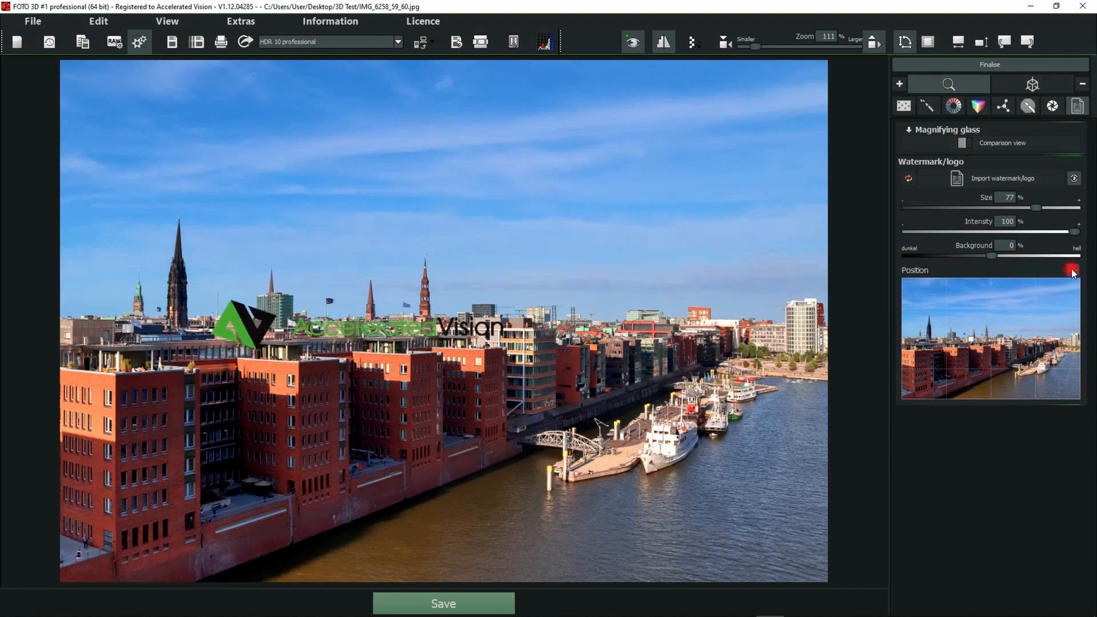
{"action": "left_click", "coordinate": [424, 255]}
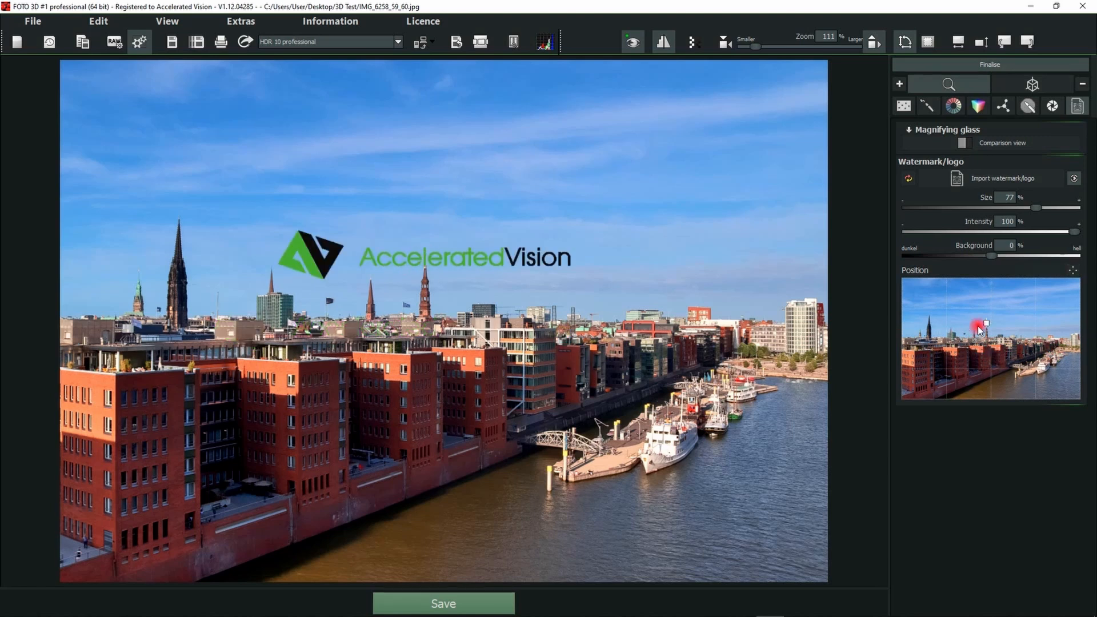
{"action": "mouse_move", "coordinate": [979, 330]}
{"action": "left_mouse_down"}
{"action": "mouse_move", "coordinate": [987, 321]}
{"action": "mouse_move", "coordinate": [1069, 333]}
{"action": "mouse_move", "coordinate": [975, 344]}
{"action": "left_mouse_up"}
Try the watermark at the photo's right edge and corners, place it in the bottom-right corner, and set its size to 58 %.
{"action": "left_click", "coordinate": [1076, 331]}
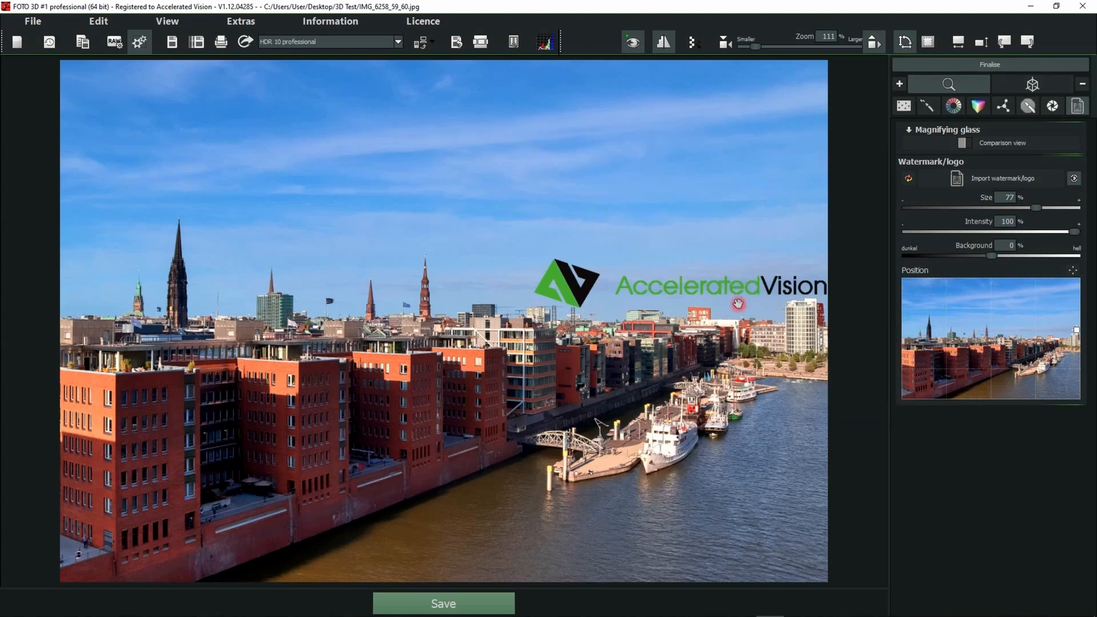
{"action": "left_click_drag", "start_coordinate": [1049, 359], "coordinate": [1077, 396]}
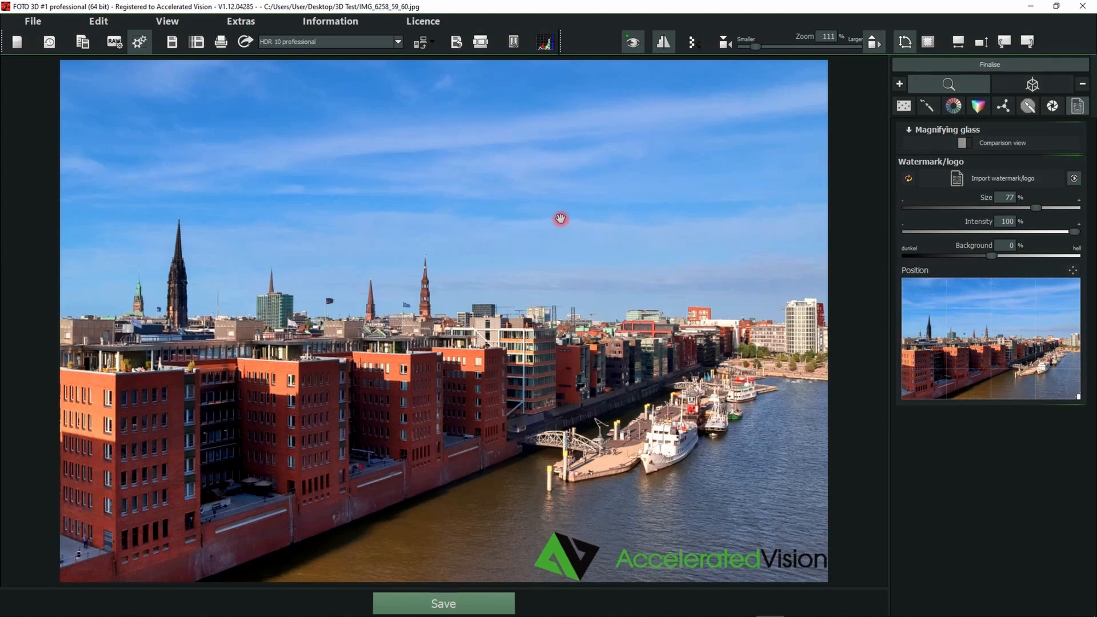
{"action": "left_click", "coordinate": [1051, 292]}
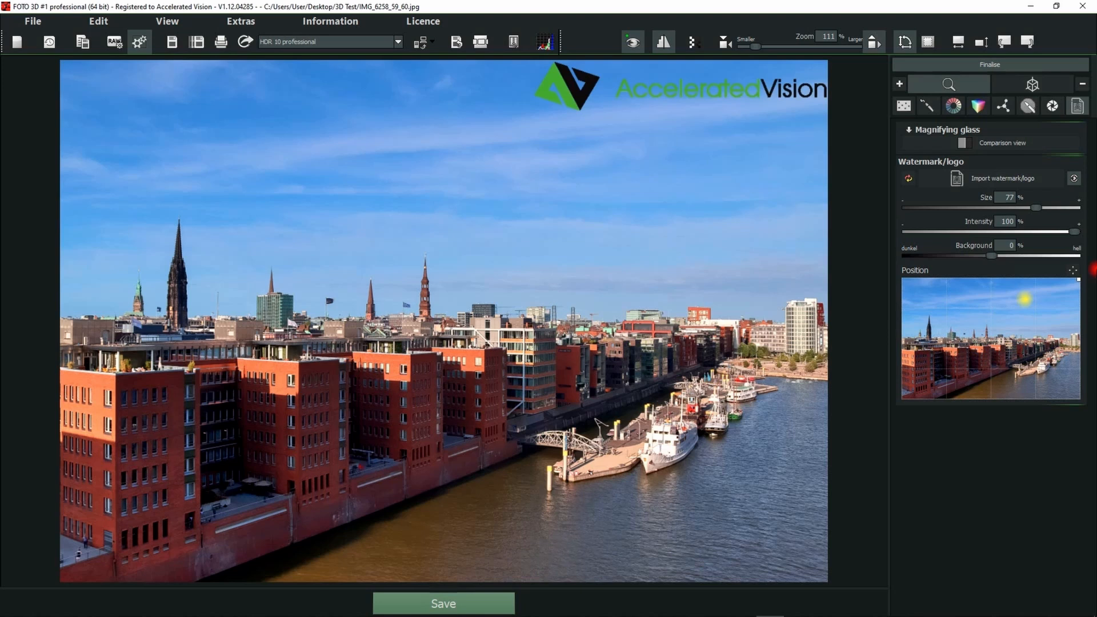
{"action": "left_click", "coordinate": [955, 306]}
{"action": "left_click", "coordinate": [1078, 397]}
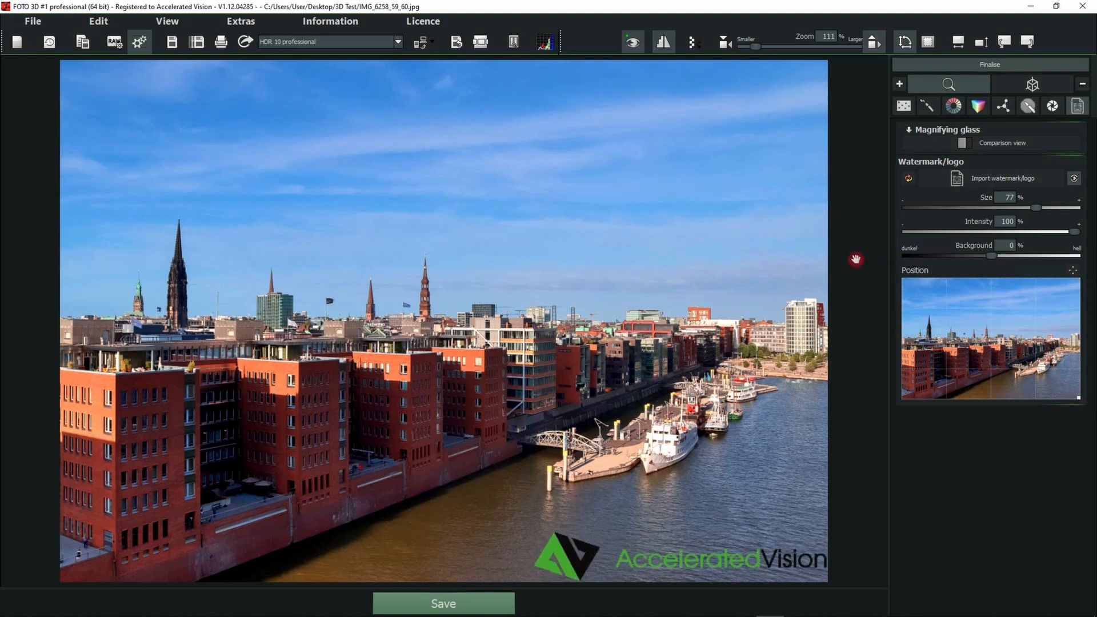
{"action": "left_click_drag", "start_coordinate": [1035, 208], "coordinate": [1004, 208]}
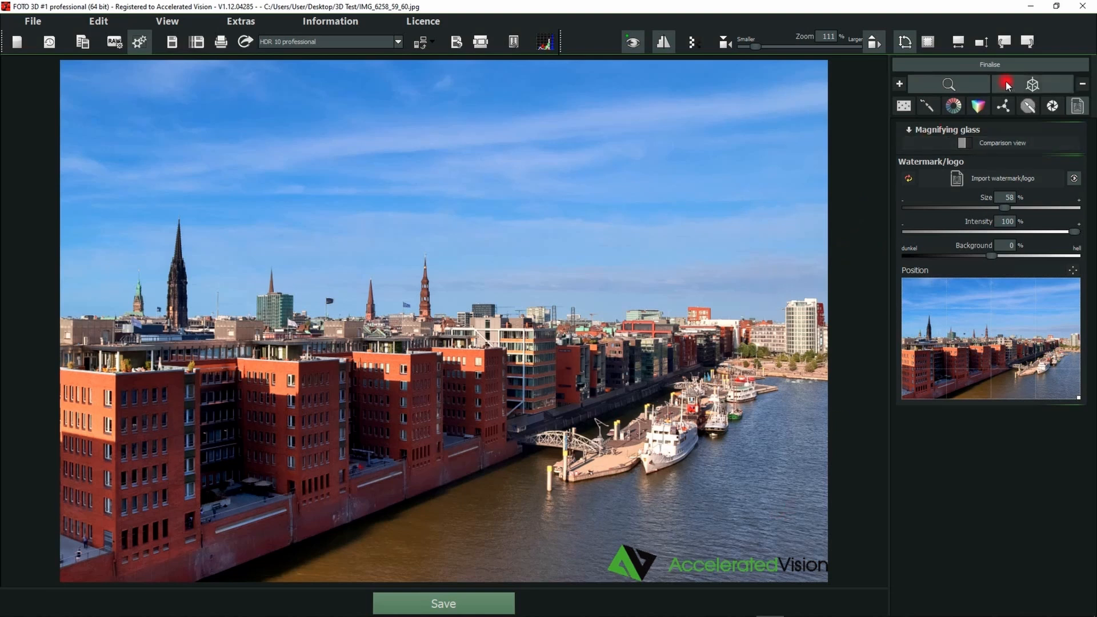
Rotate the photo 90° clockwise to check the watermark's placement, and rotate it back.
{"action": "left_click", "coordinate": [1025, 42]}
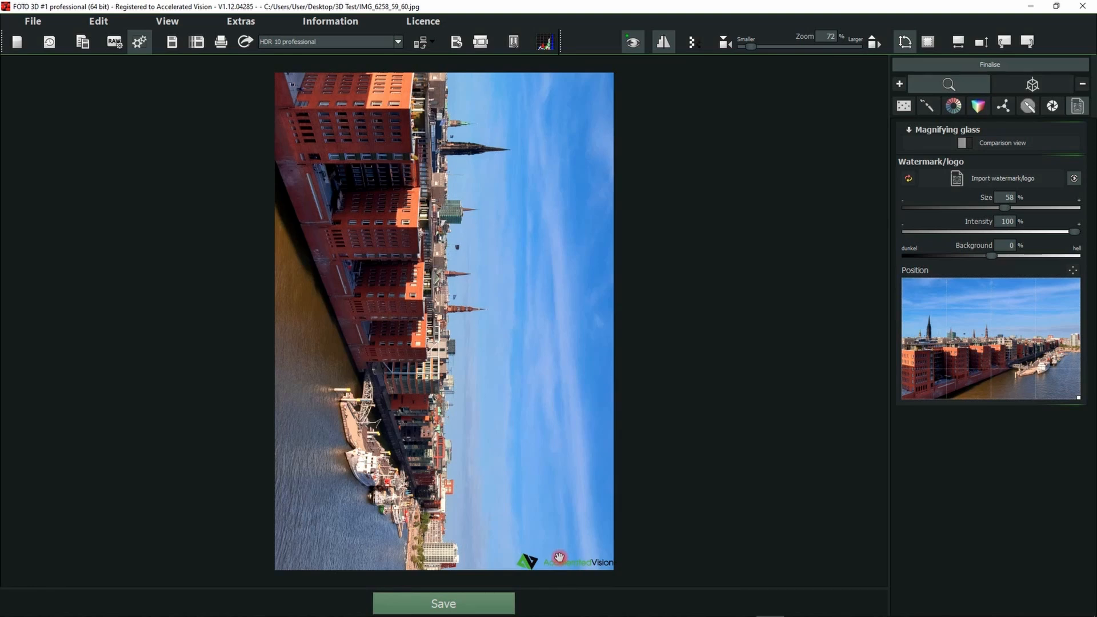
{"action": "left_click", "coordinate": [1004, 41]}
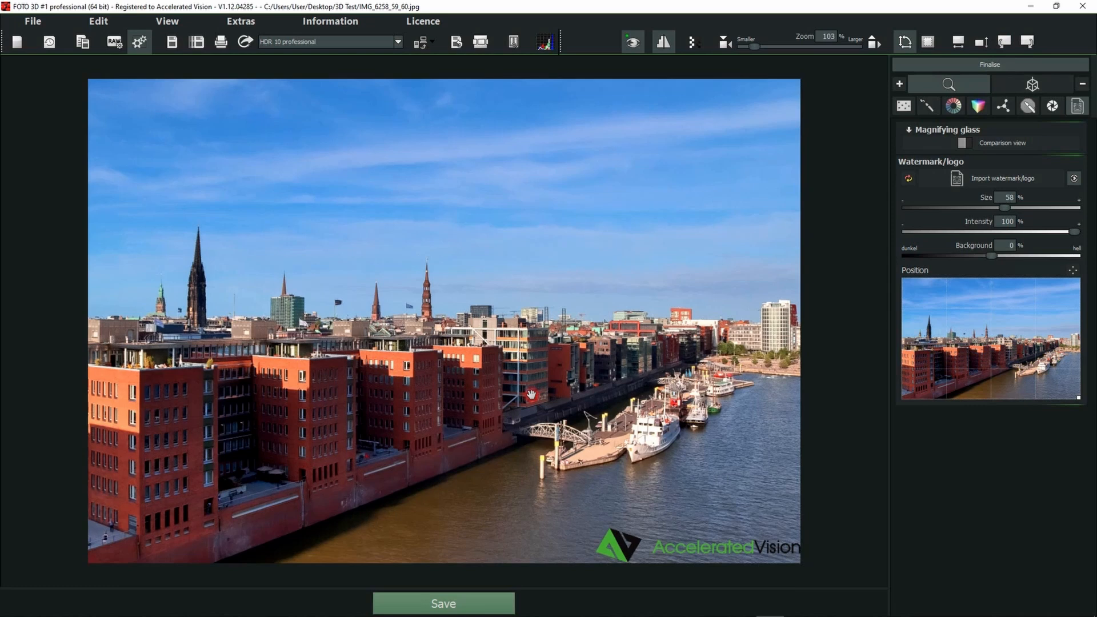
Replace the watermark with the Made in Germany image and keep it in the photo's bottom-right corner.
{"action": "left_click", "coordinate": [984, 180]}
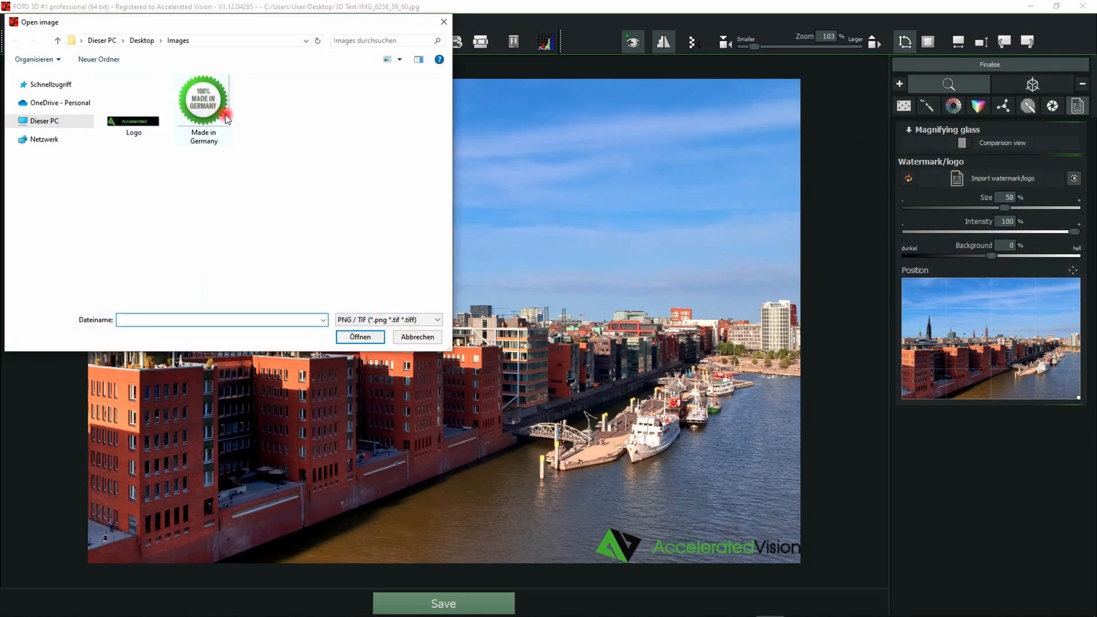
{"action": "double_click", "coordinate": [220, 114]}
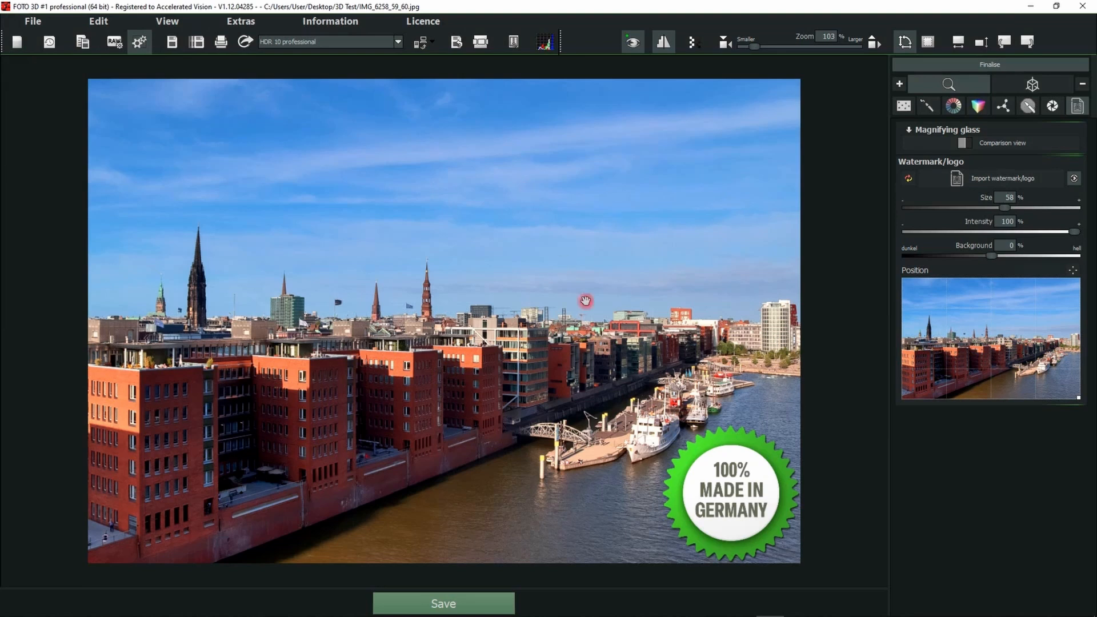
{"action": "mouse_move", "coordinate": [1059, 382]}
{"action": "left_mouse_down"}
{"action": "mouse_move", "coordinate": [914, 386]}
{"action": "mouse_move", "coordinate": [1065, 392]}
{"action": "left_mouse_up"}
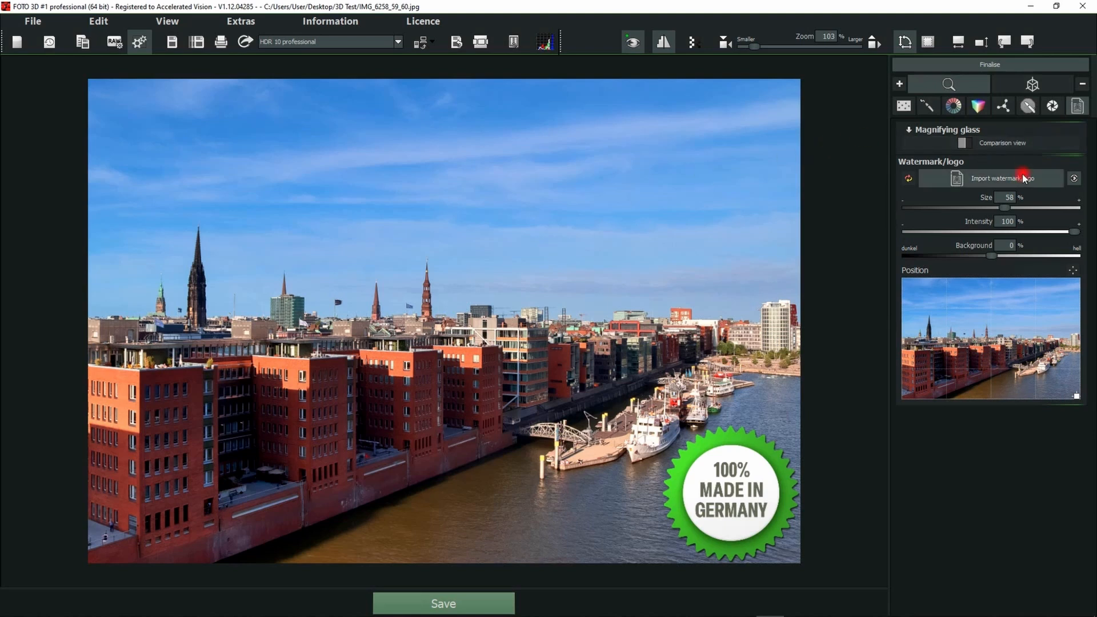
Toggle the watermark off and on to compare the photo with and without it, leaving it on.
{"action": "left_click", "coordinate": [1073, 178]}
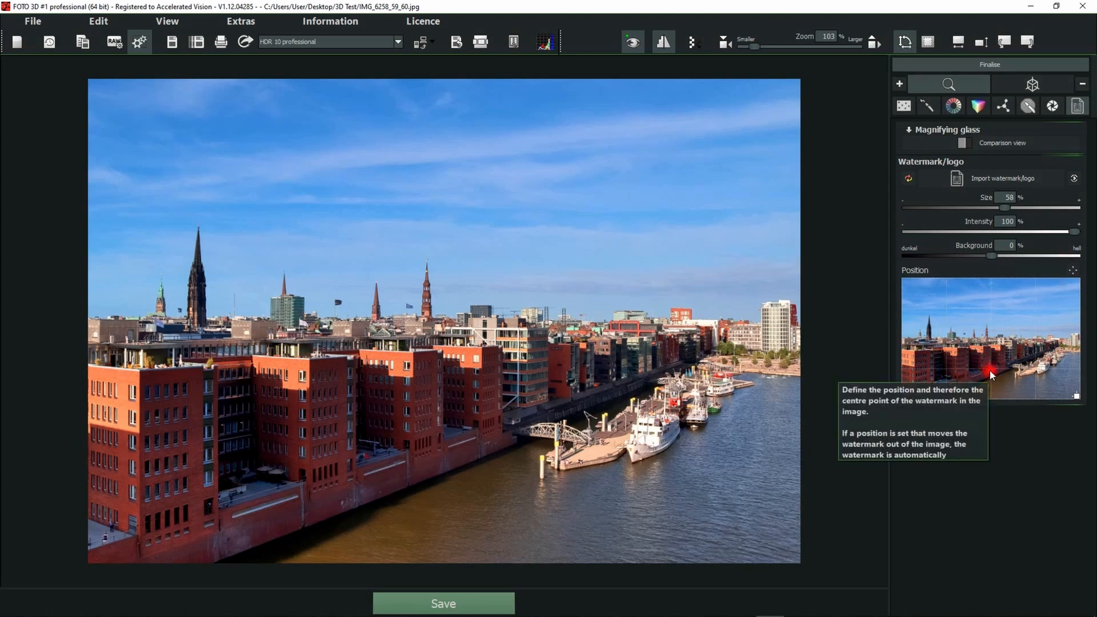
{"action": "left_click", "coordinate": [1074, 178]}
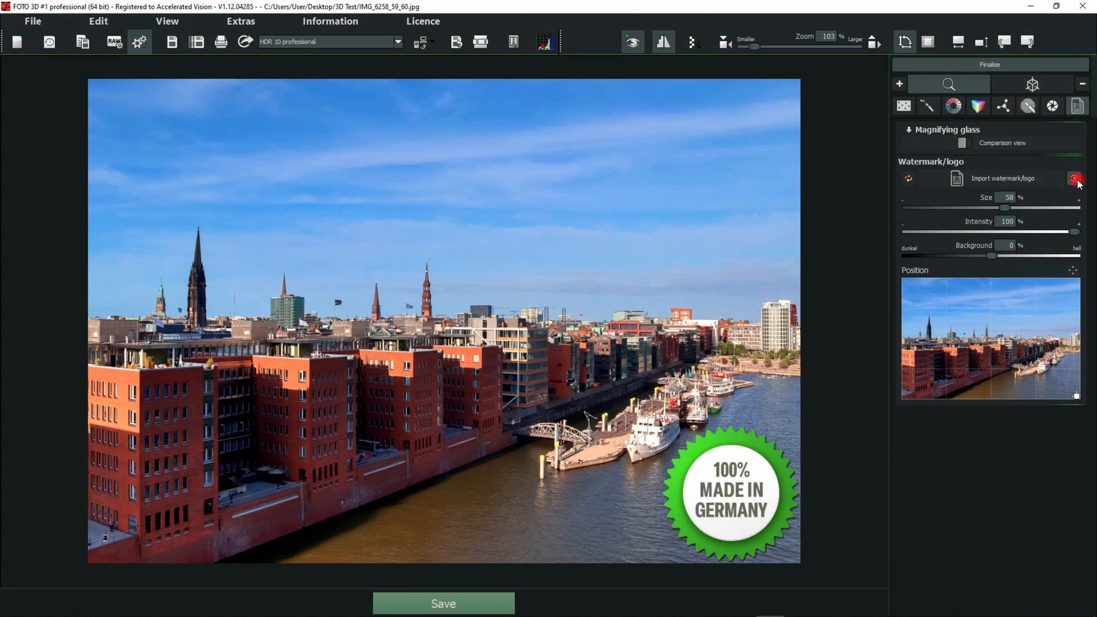
{"action": "left_click", "coordinate": [1074, 178]}
{"action": "left_click", "coordinate": [1075, 179]}
{"action": "left_click", "coordinate": [514, 197]}
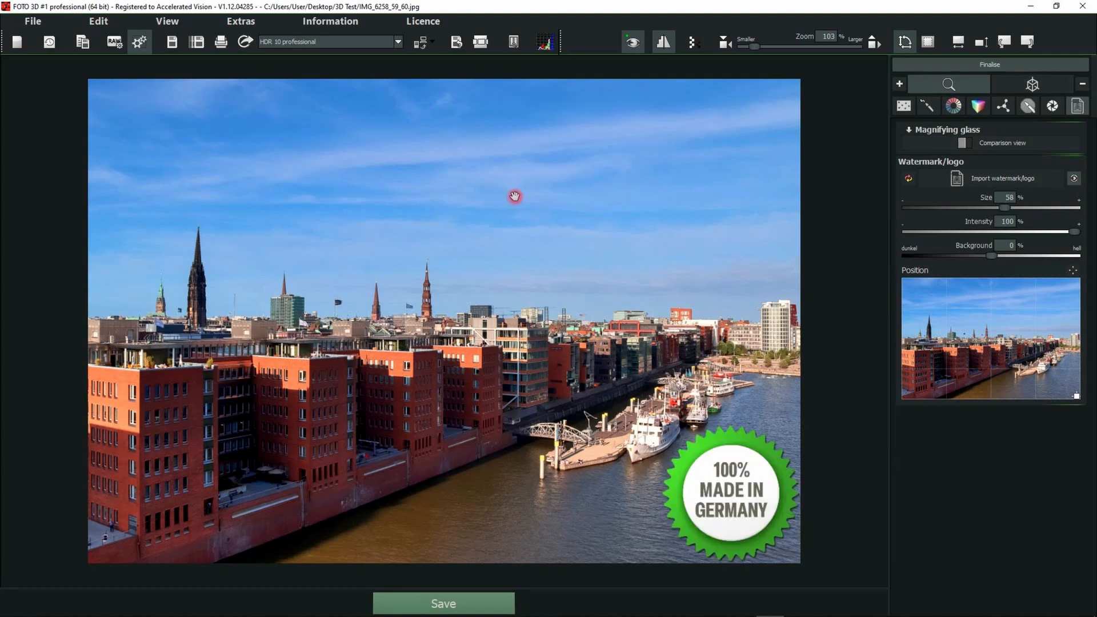